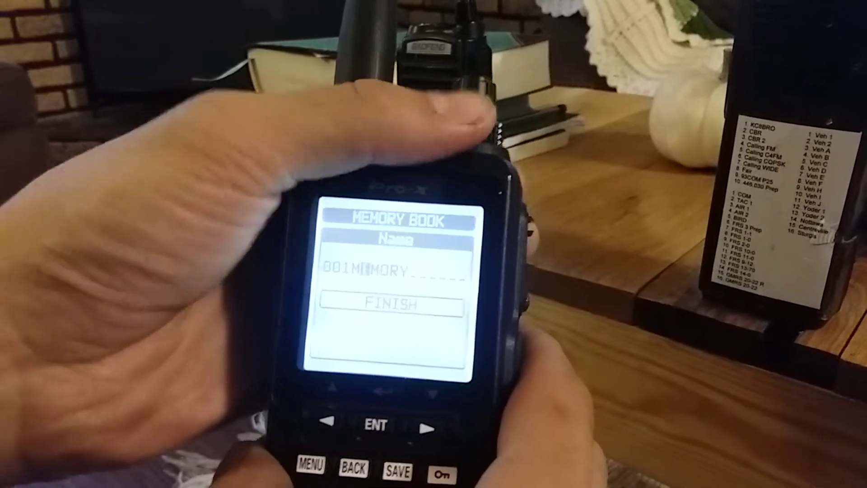
Replace the name's E with 3 so channel 001 reads 001M3MORY, and confirm it
key(2)
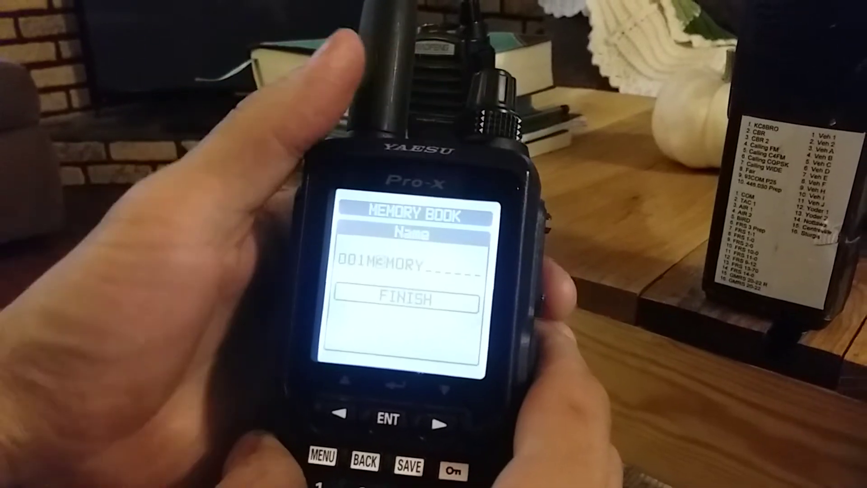
key(3)
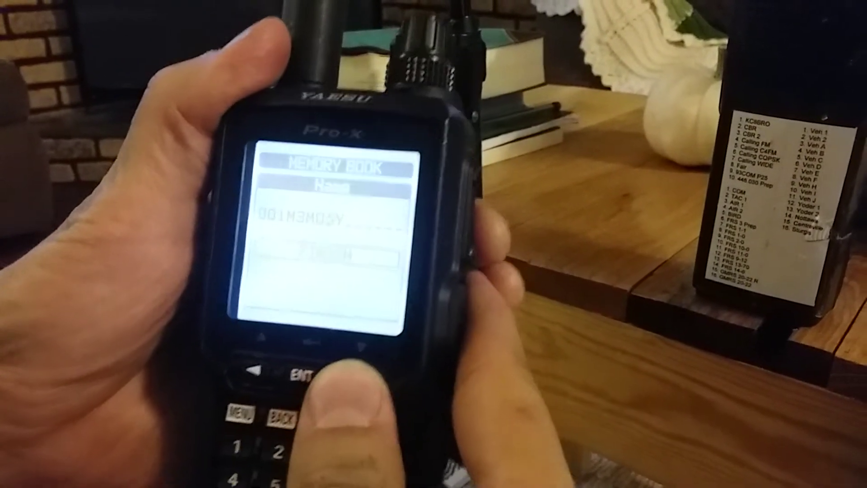
key(Right)
key(Right)
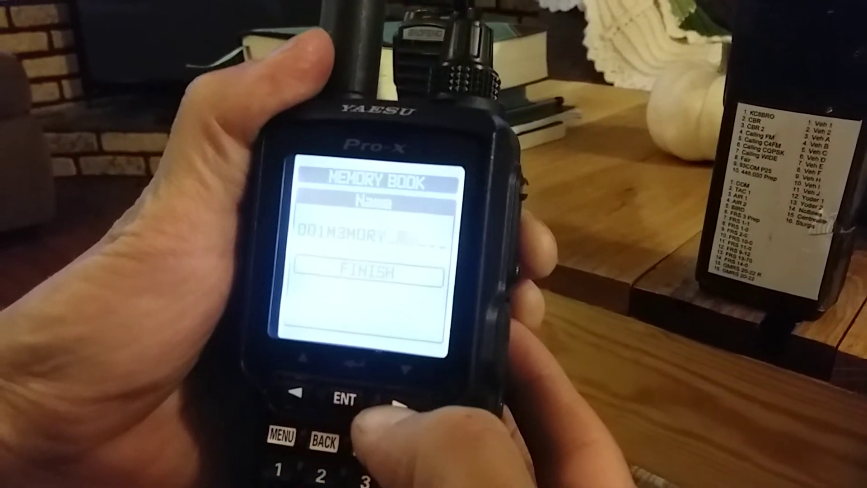
key(Return)
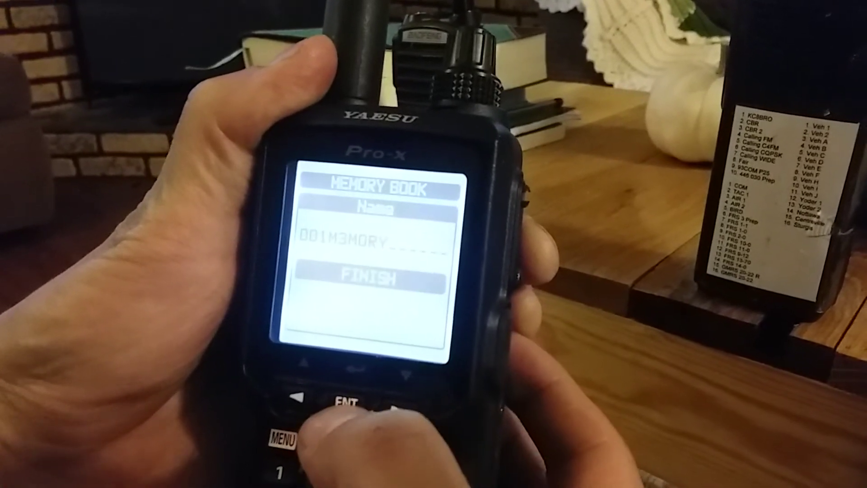
key(Return)
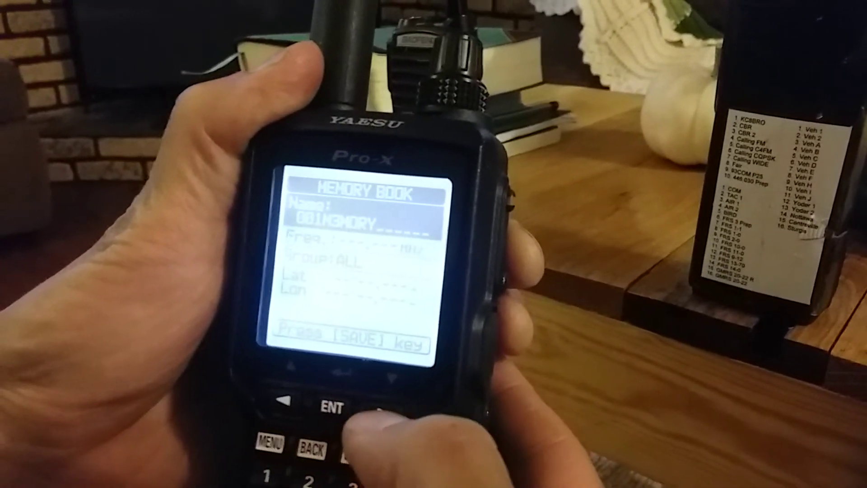
Open the still-blank frequency editor from the Freq. row of memory 001M3MORY
key(Right)
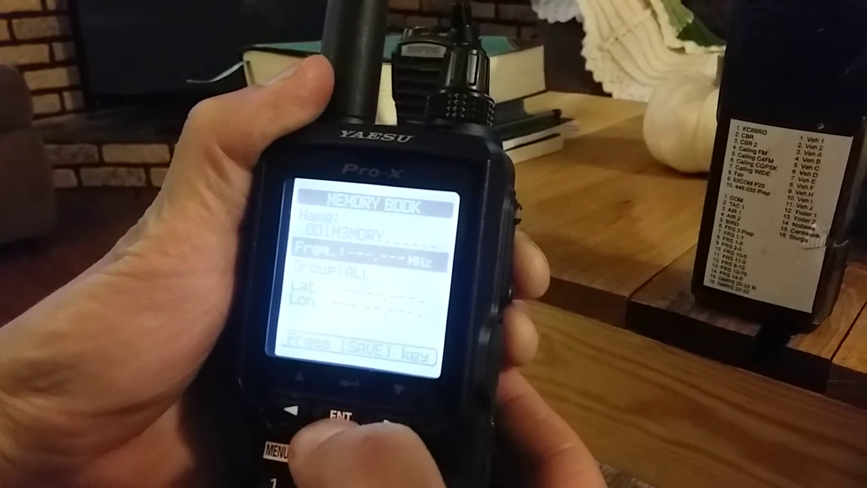
key(Return)
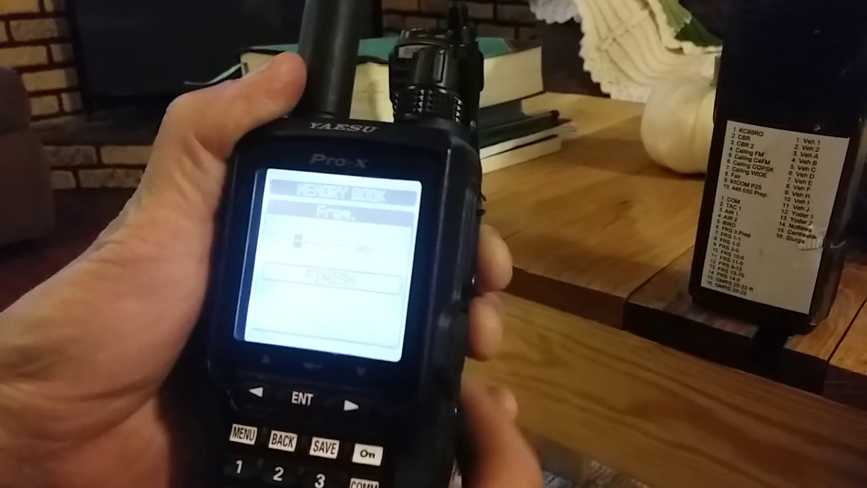